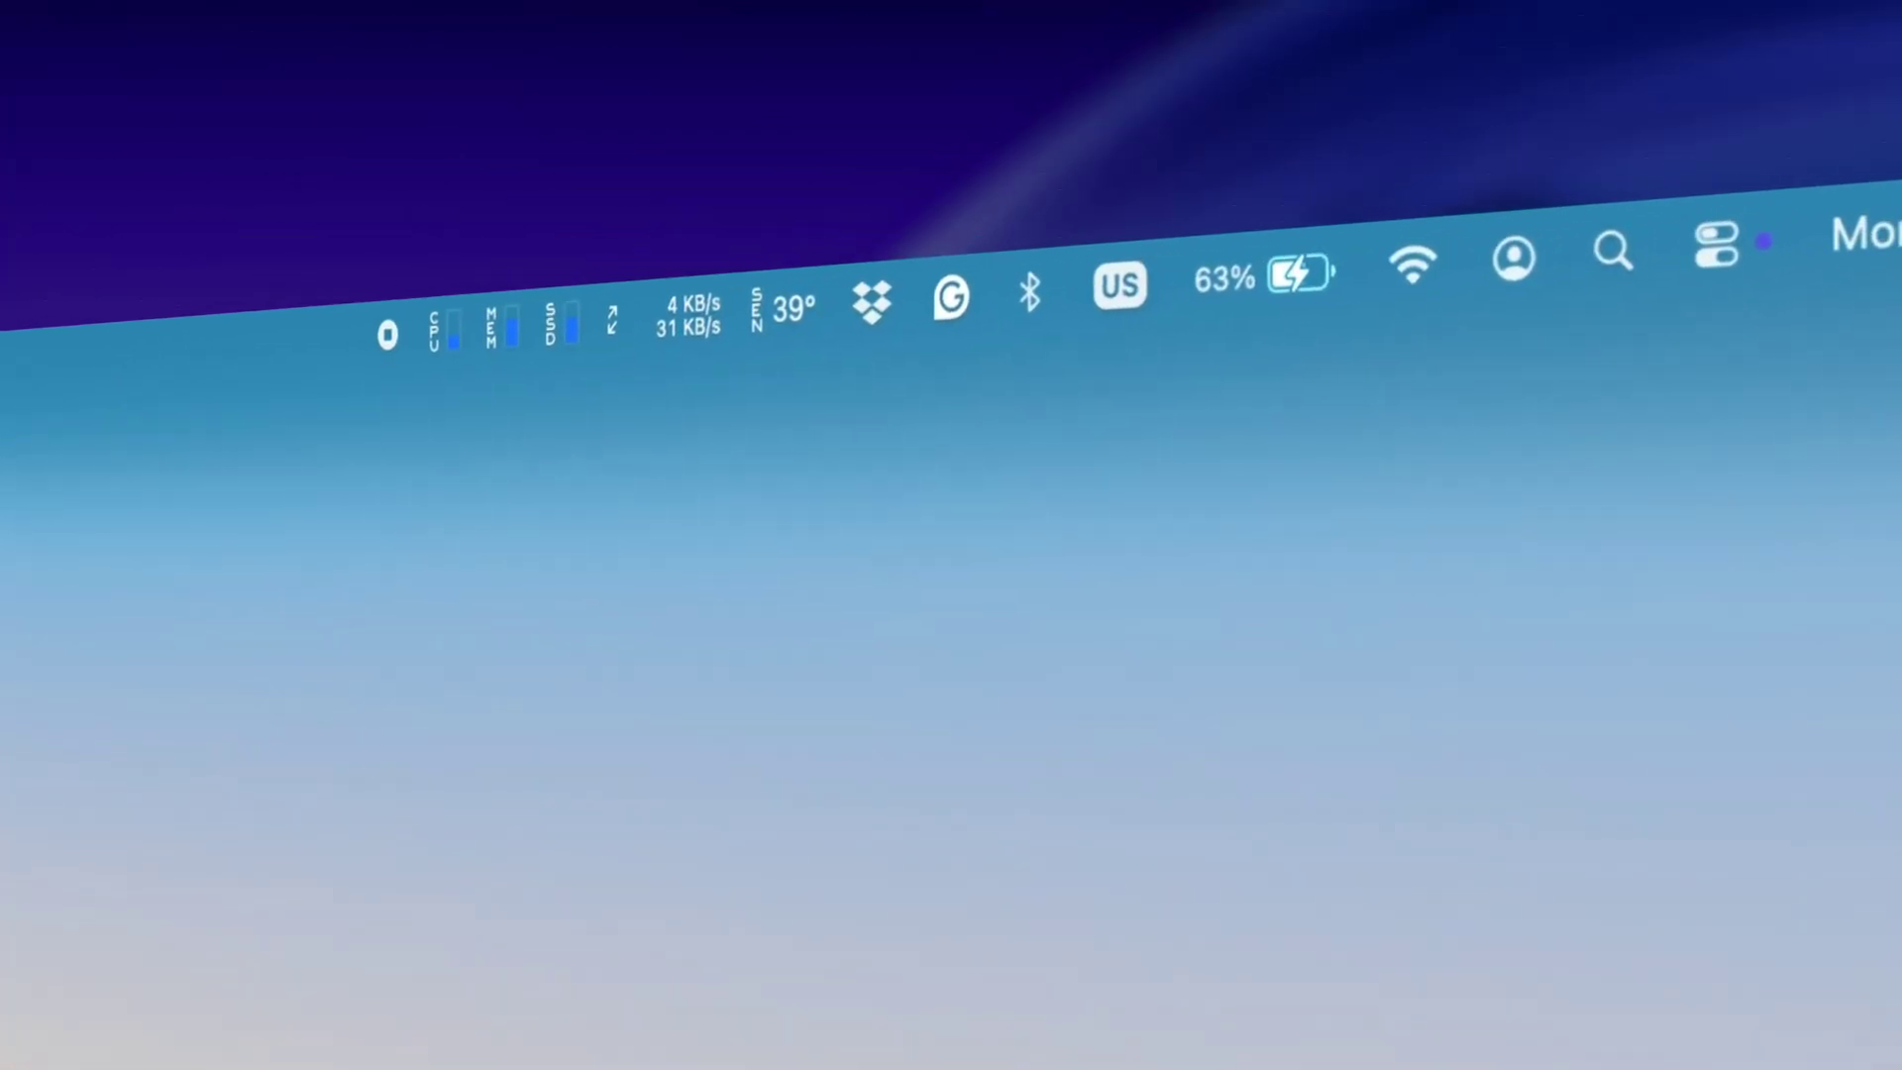
Step: Switch Bluetooth off from the menu bar's Bluetooth quick menu, then dismiss the menu
{"action": "left_click", "coordinate": [1029, 294]}
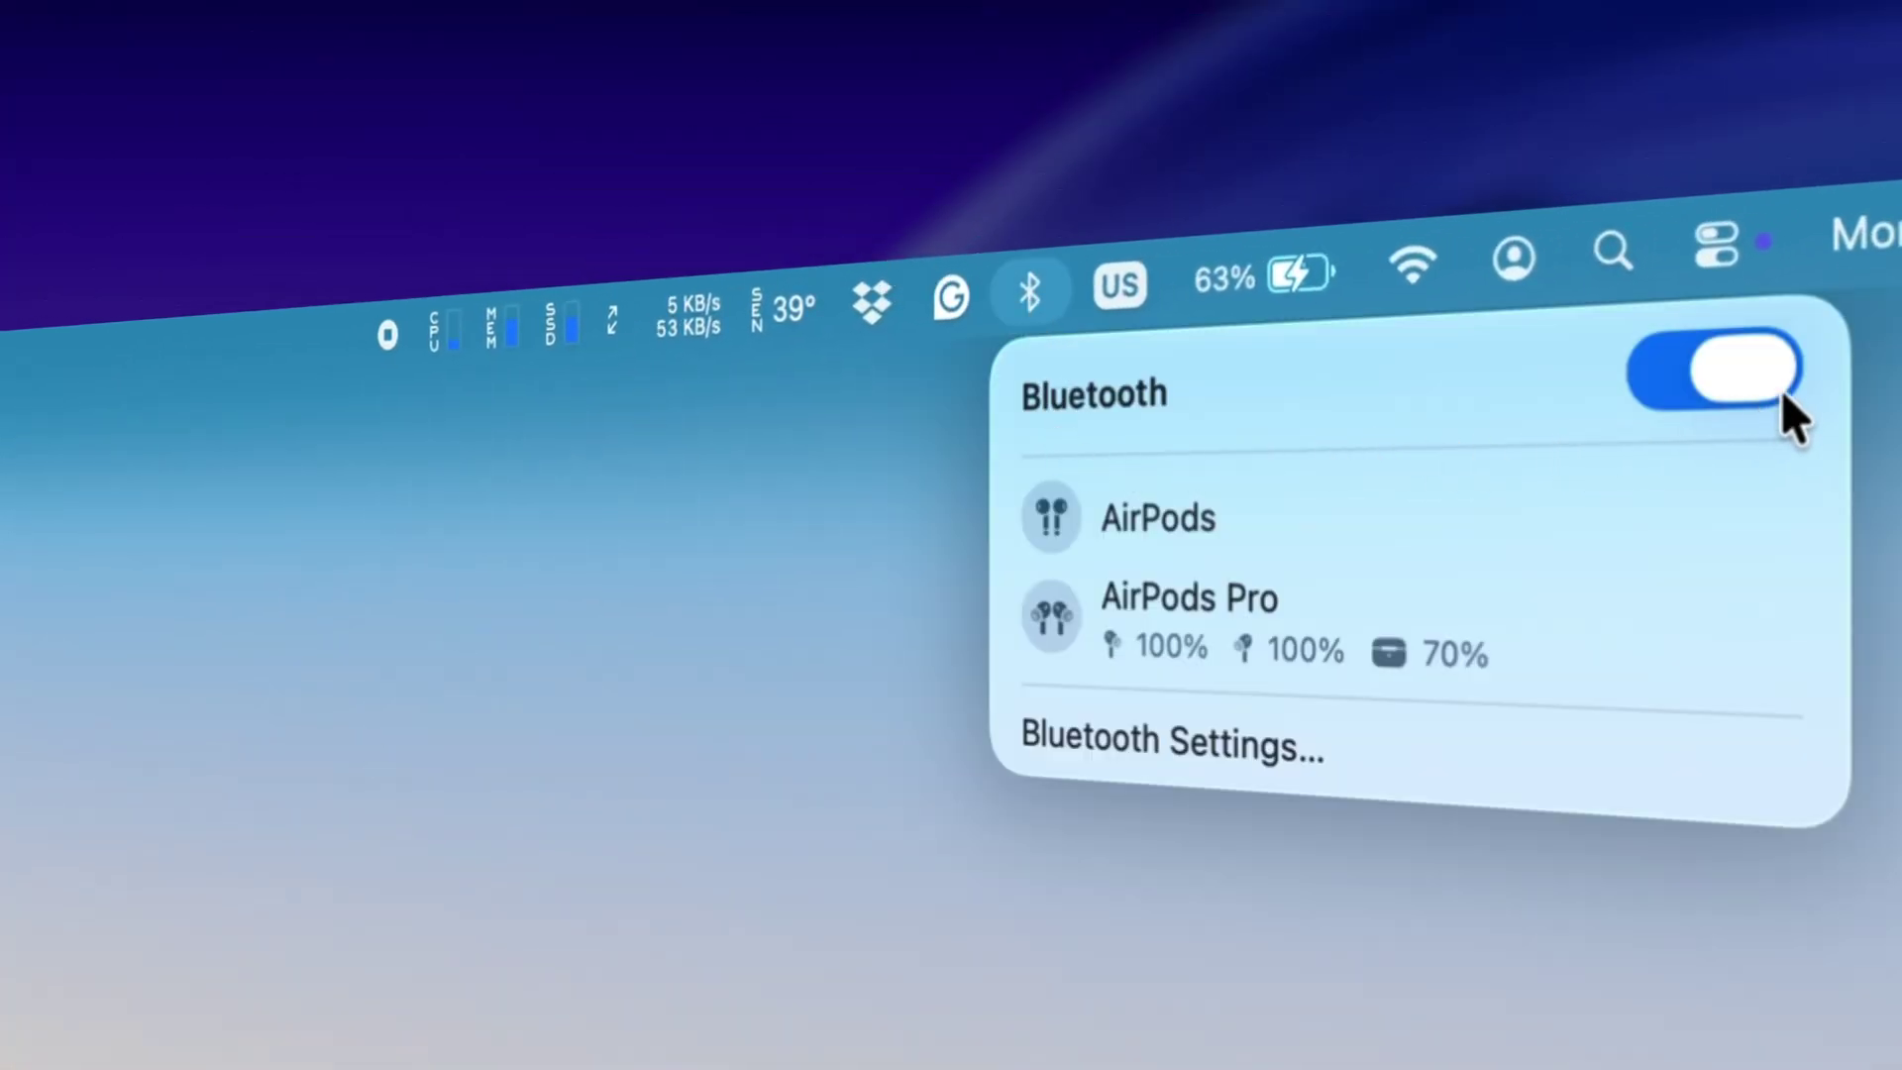
{"action": "left_click", "coordinate": [1756, 378]}
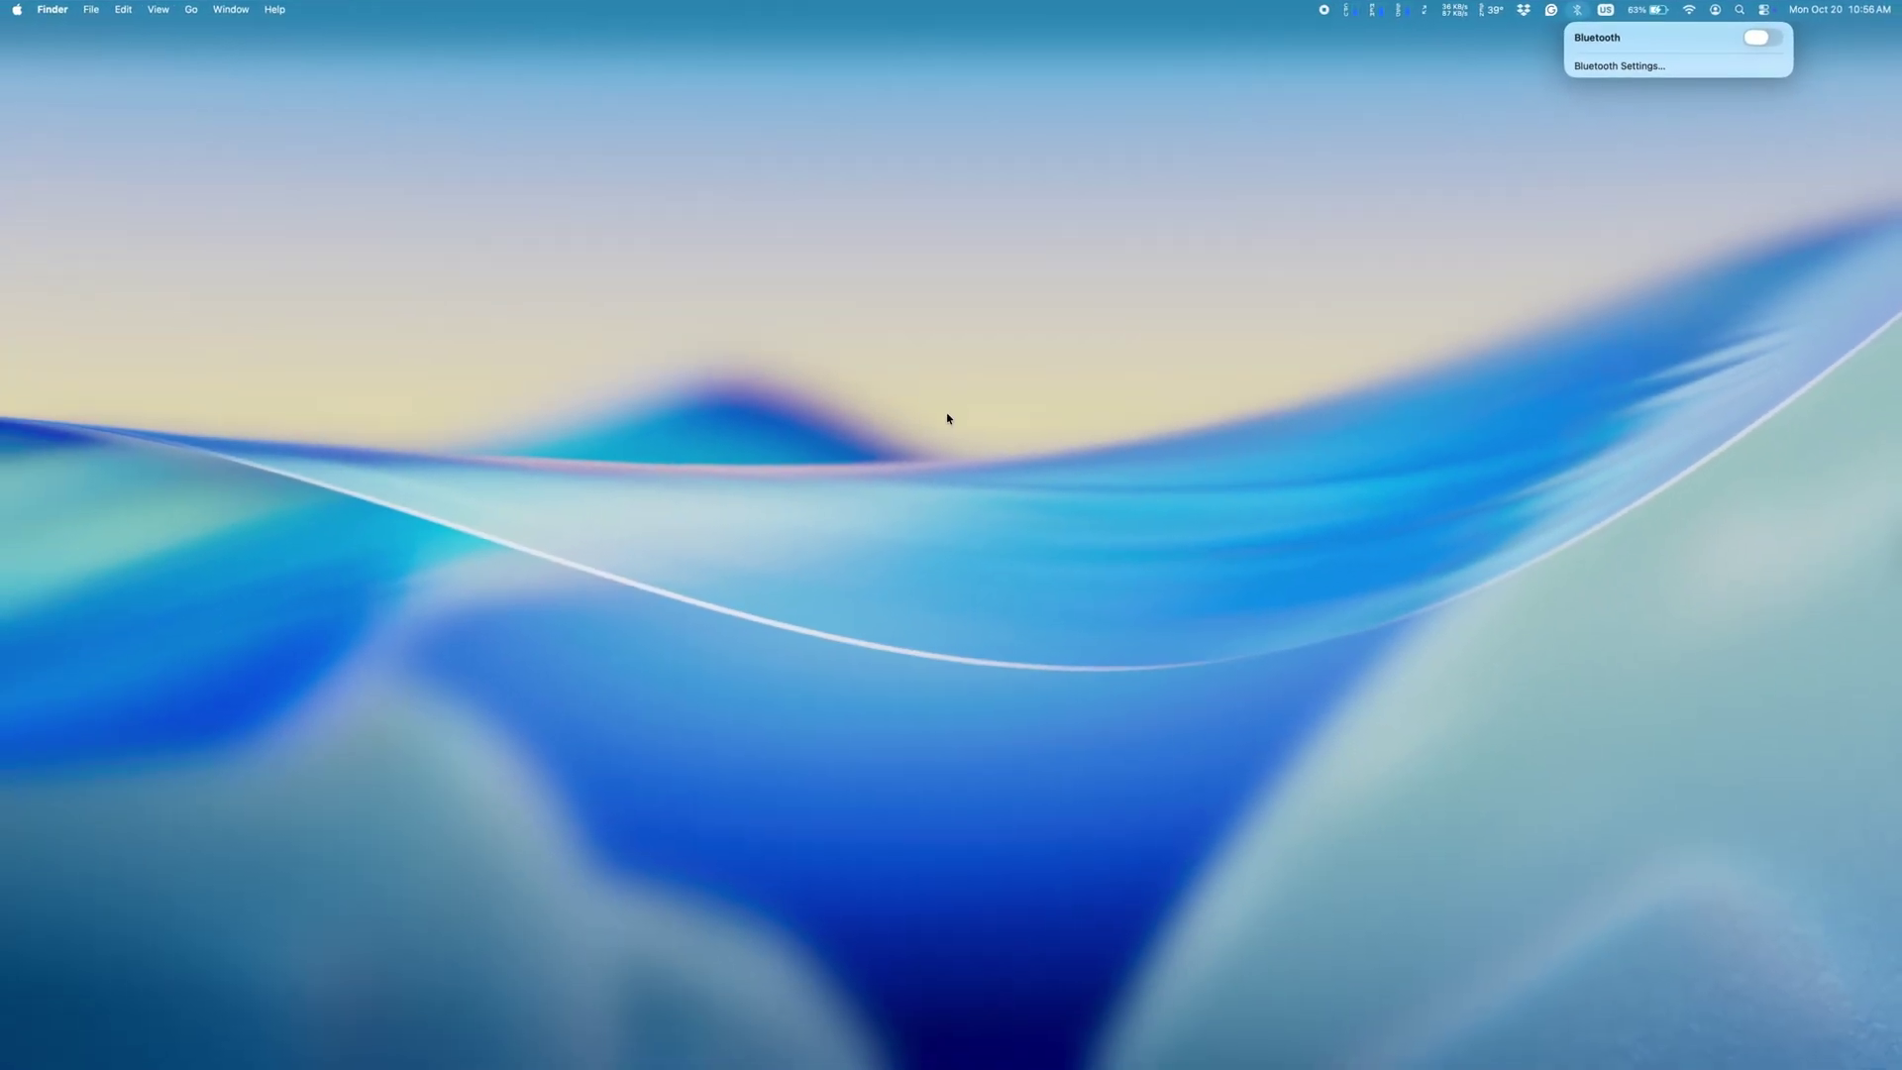
{"action": "left_click", "coordinate": [954, 411]}
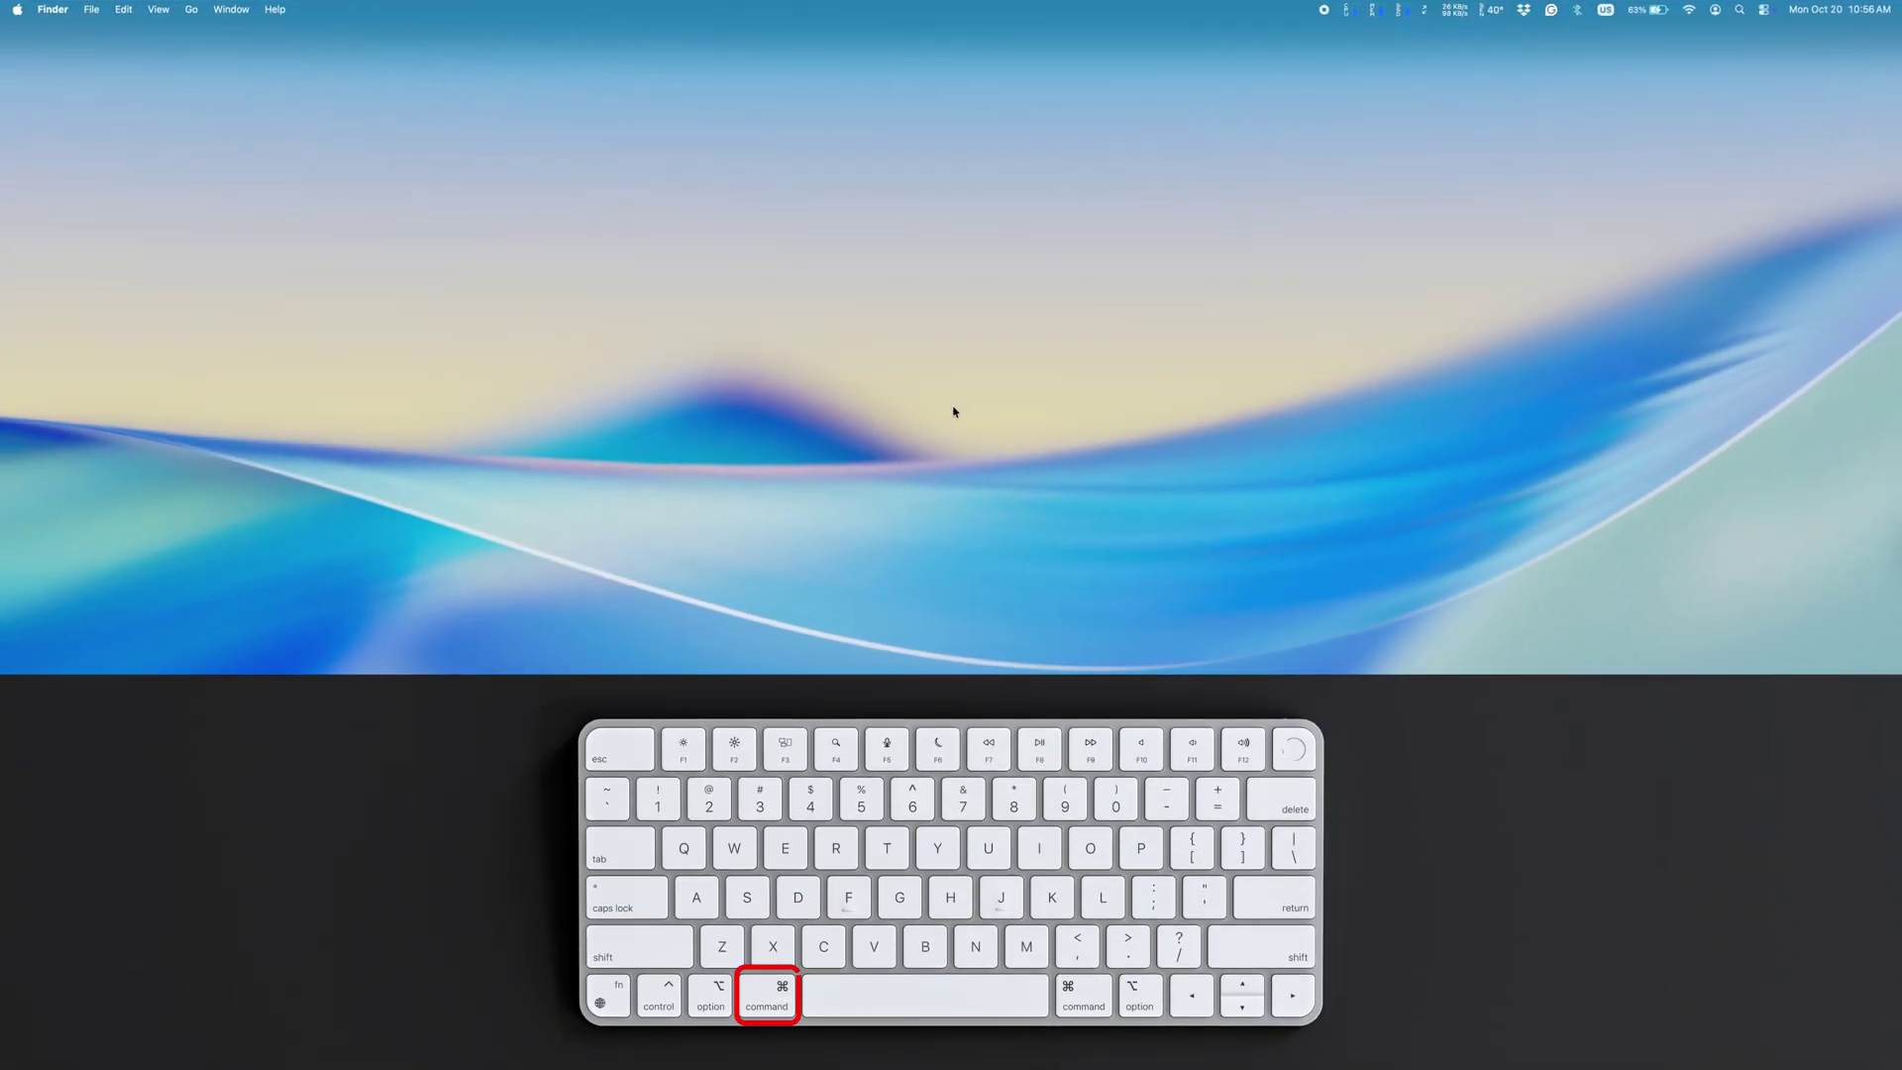
Step: Search Spotlight for 'bluetooth' and open the Bluetooth settings result
{"action": "key", "text": "super+space"}
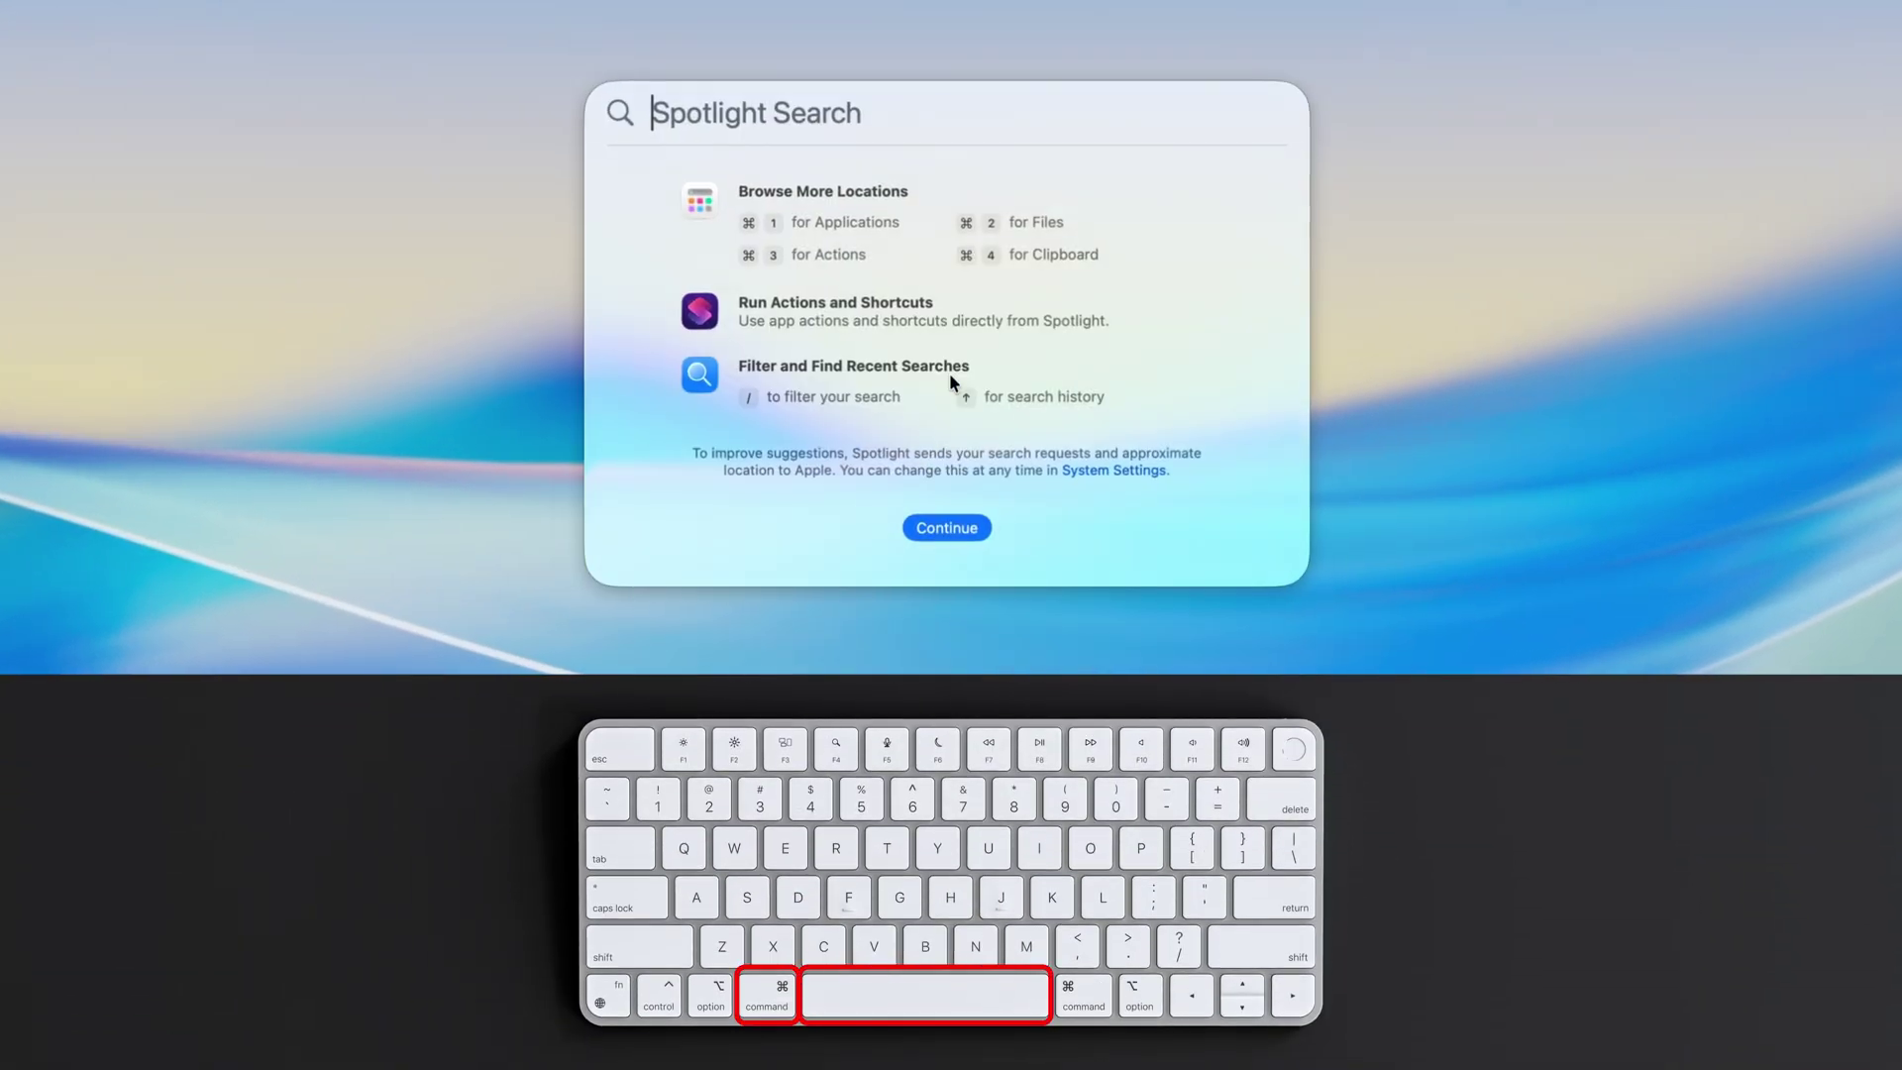
{"action": "type", "text": "bluetooth"}
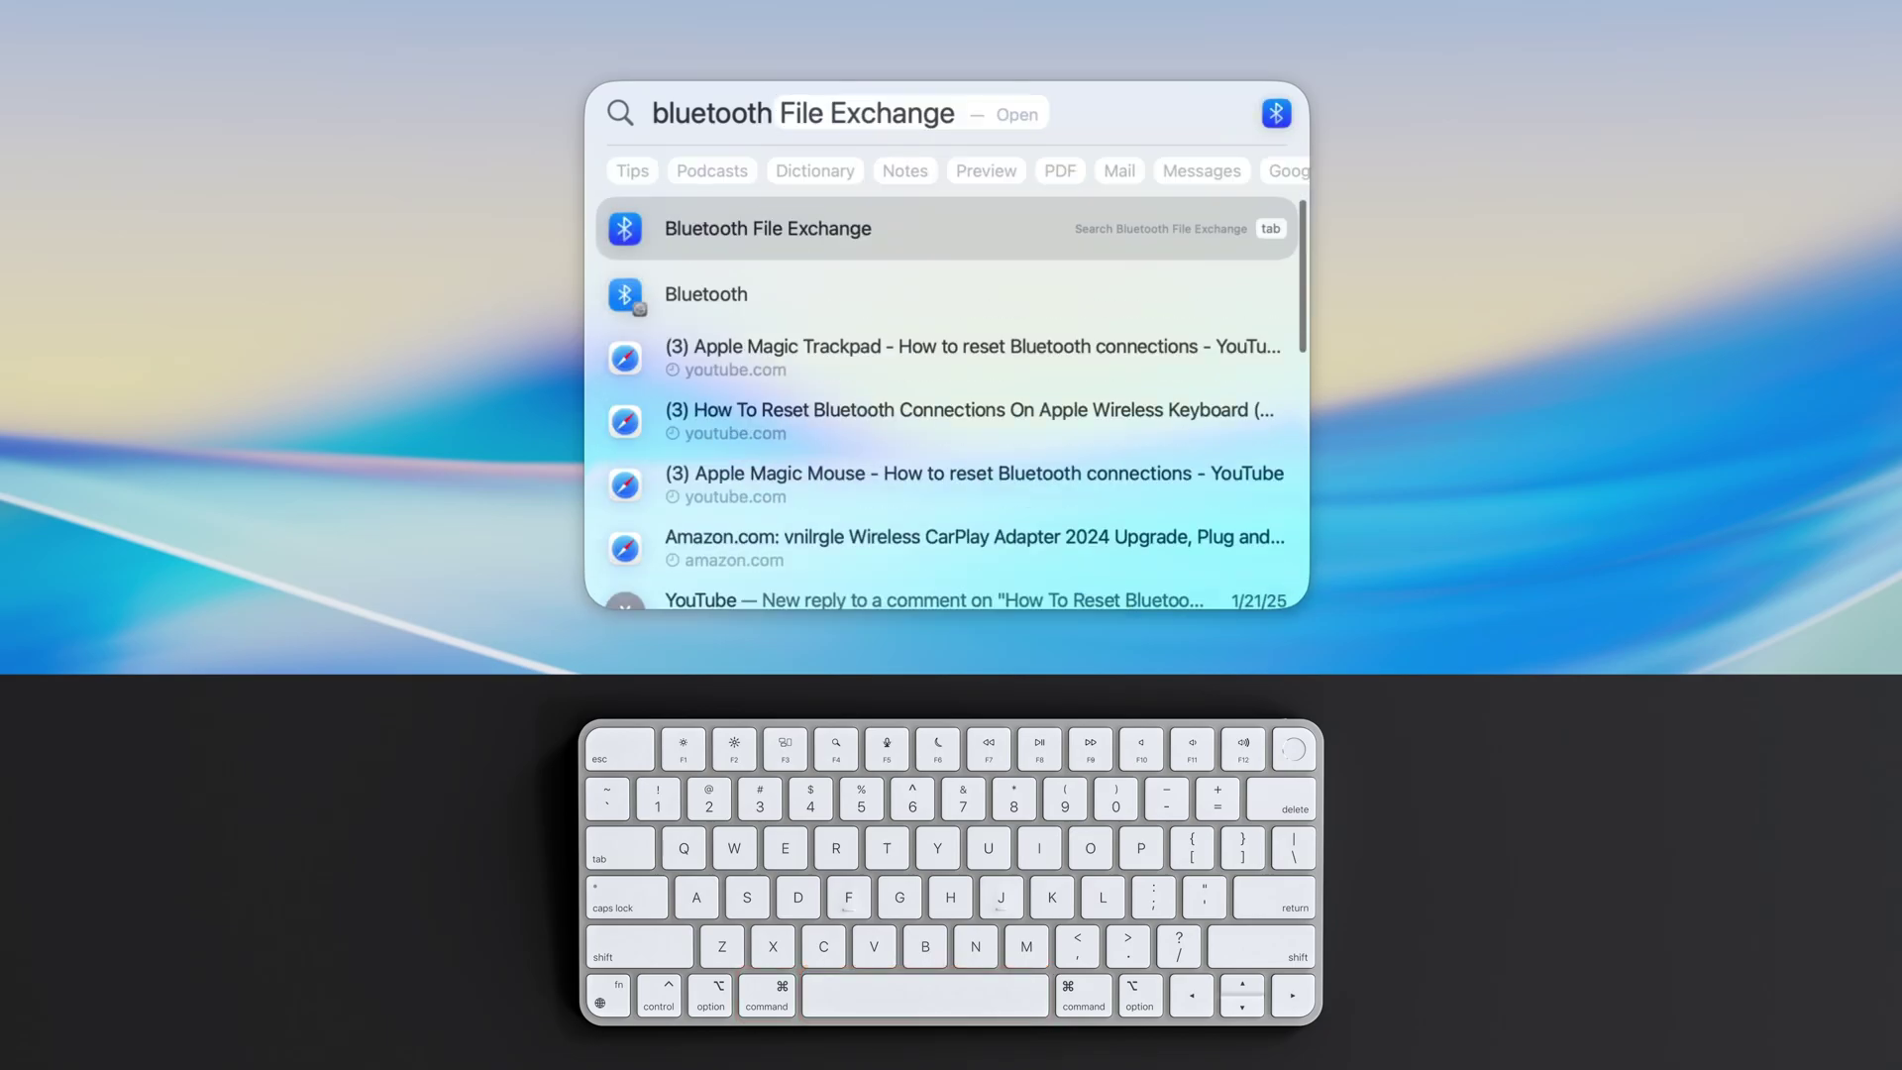
{"action": "key", "text": "Down"}
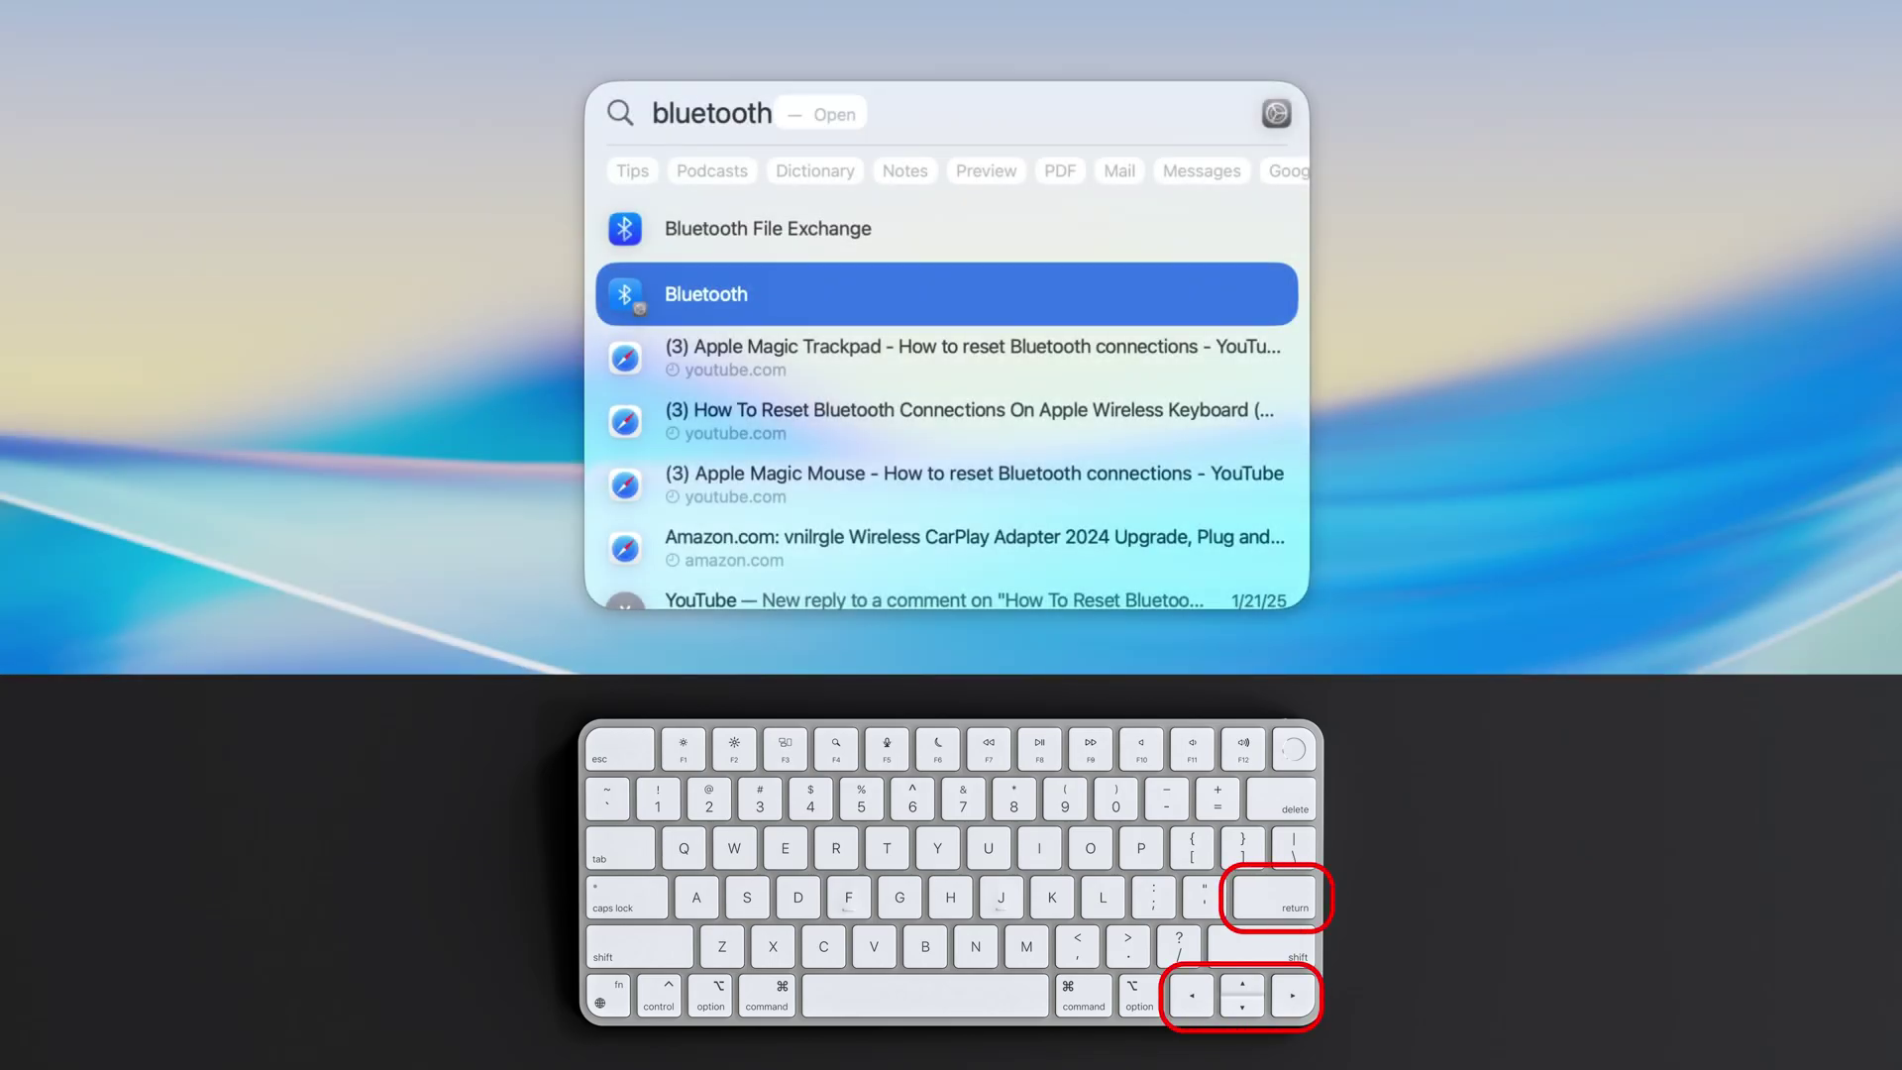
{"action": "key", "text": "Return"}
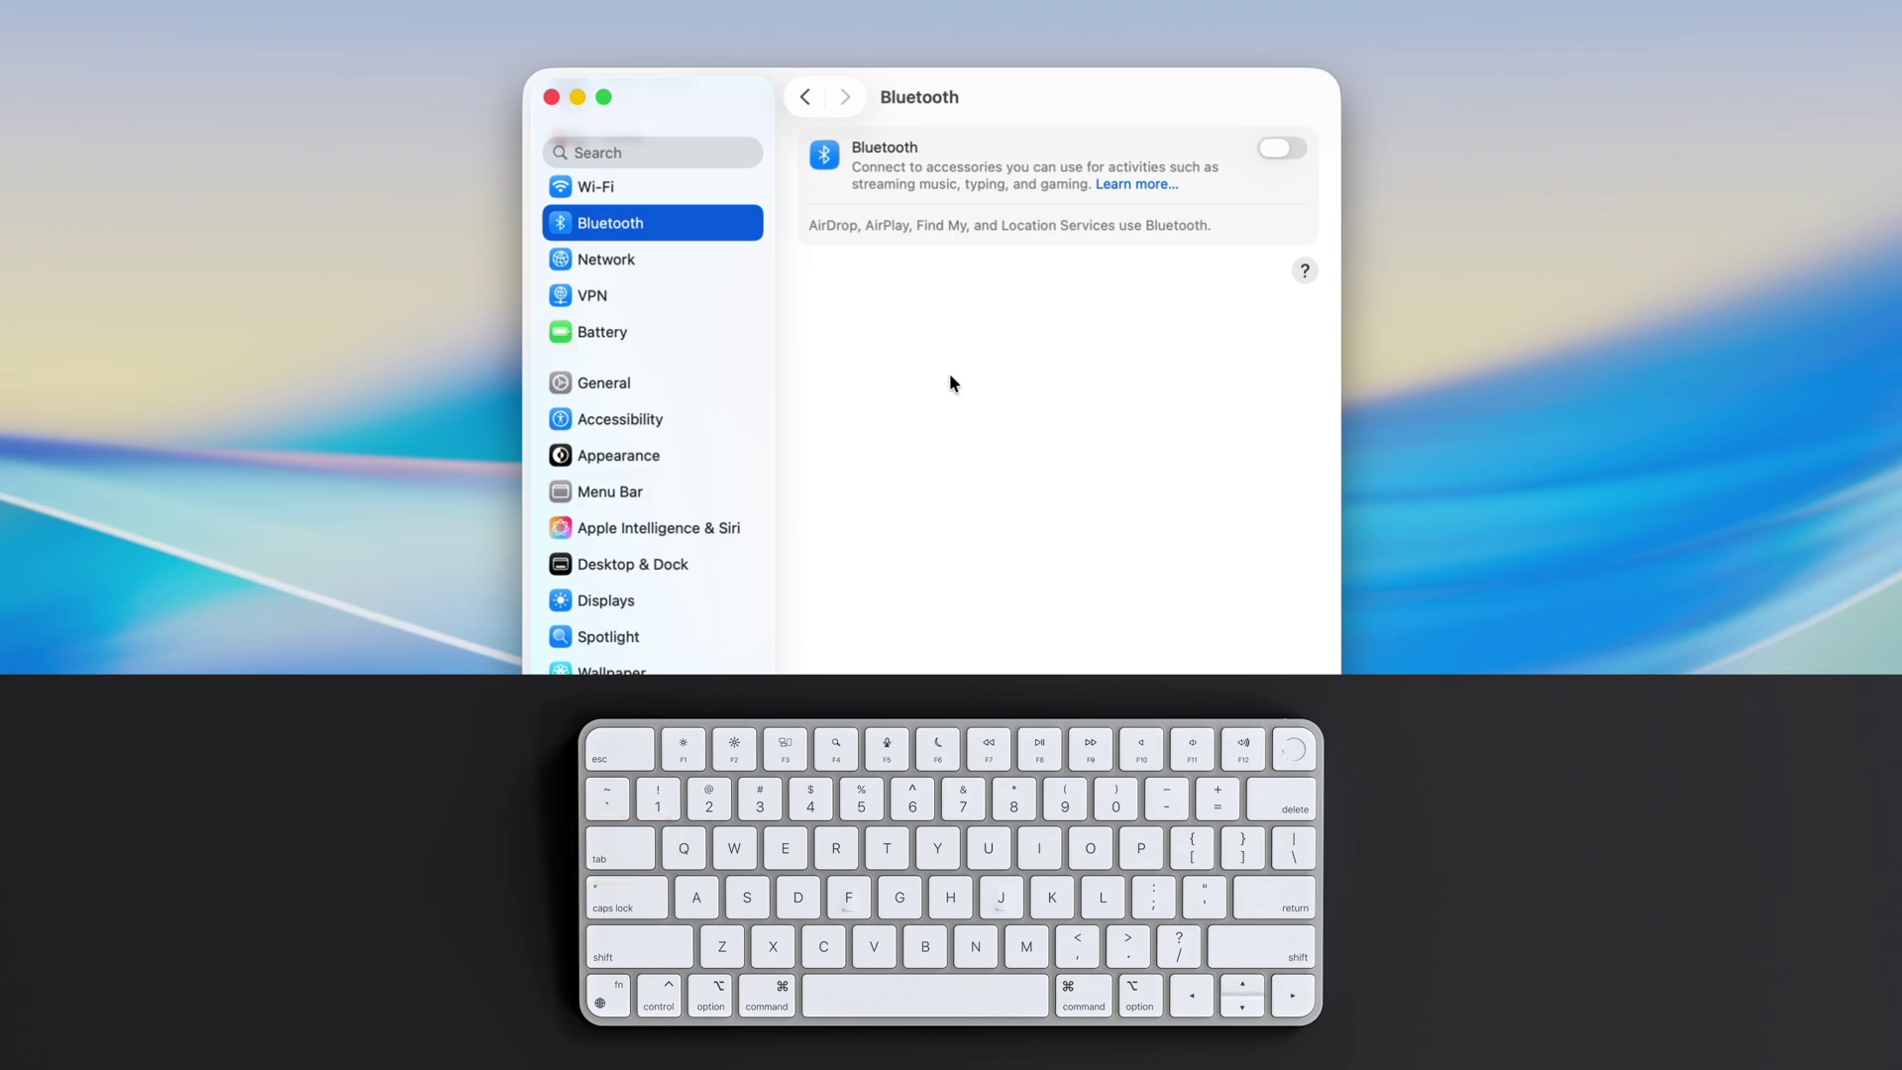
Step: Enable keyboard navigation with Control+F7, focus the Bluetooth toggle and switch Bluetooth on
{"action": "key", "text": "Tab"}
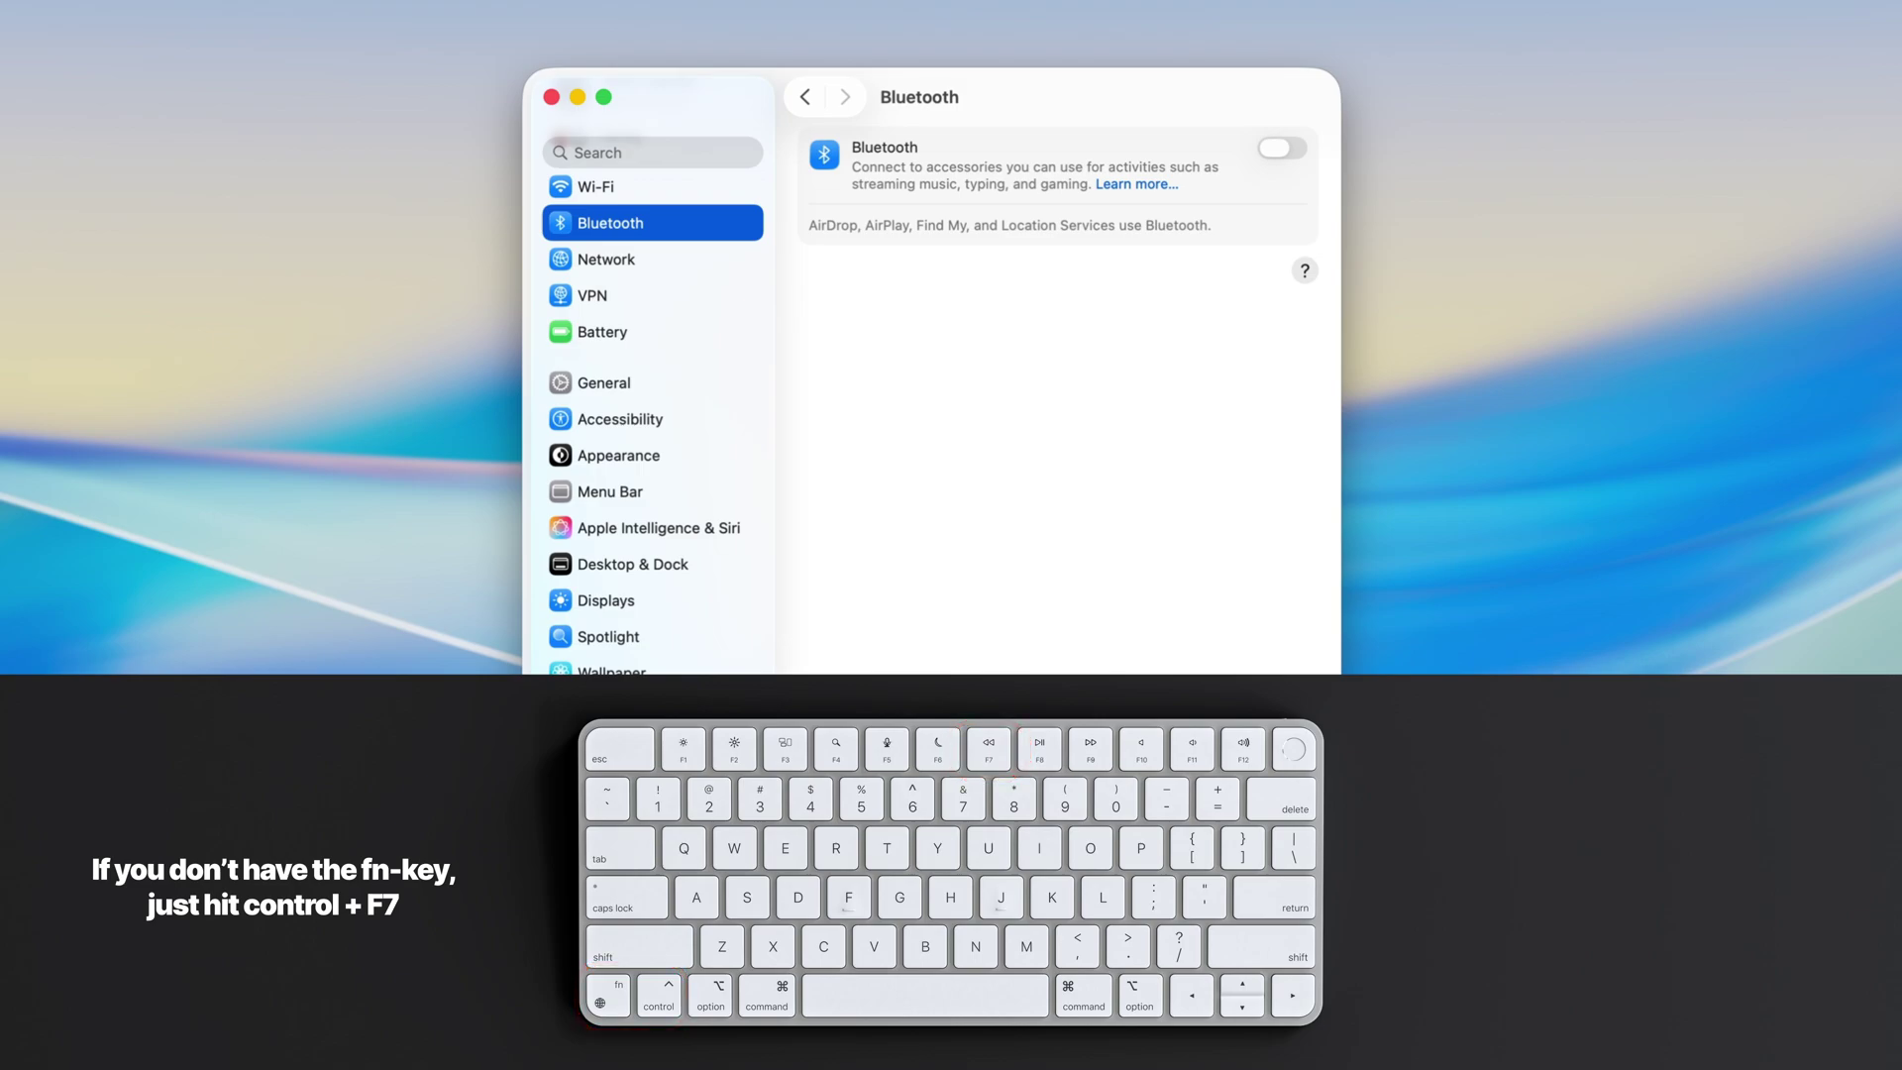
{"action": "key", "text": "ctrl+F7"}
{"action": "key", "text": "Tab"}
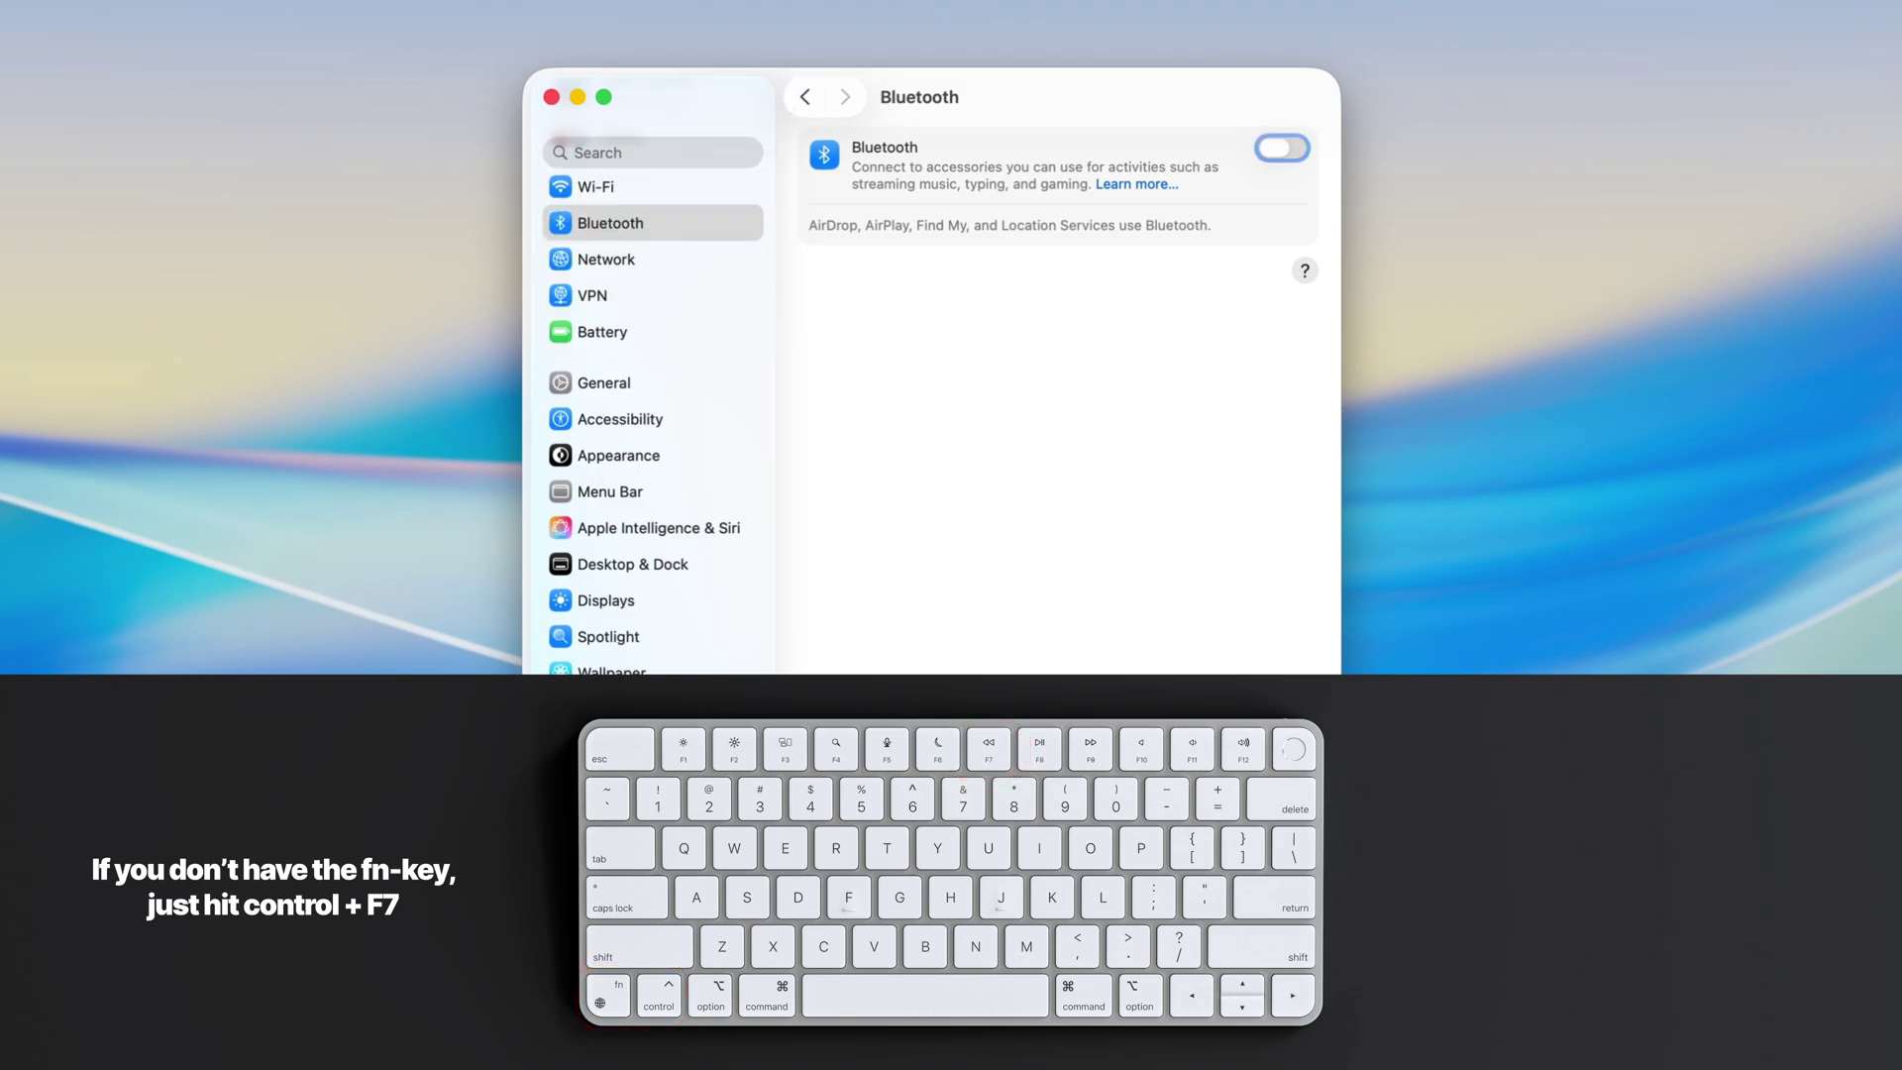
{"action": "key", "text": "Tab"}
{"action": "key", "text": "Tab"}
{"action": "key", "text": "Tab"}
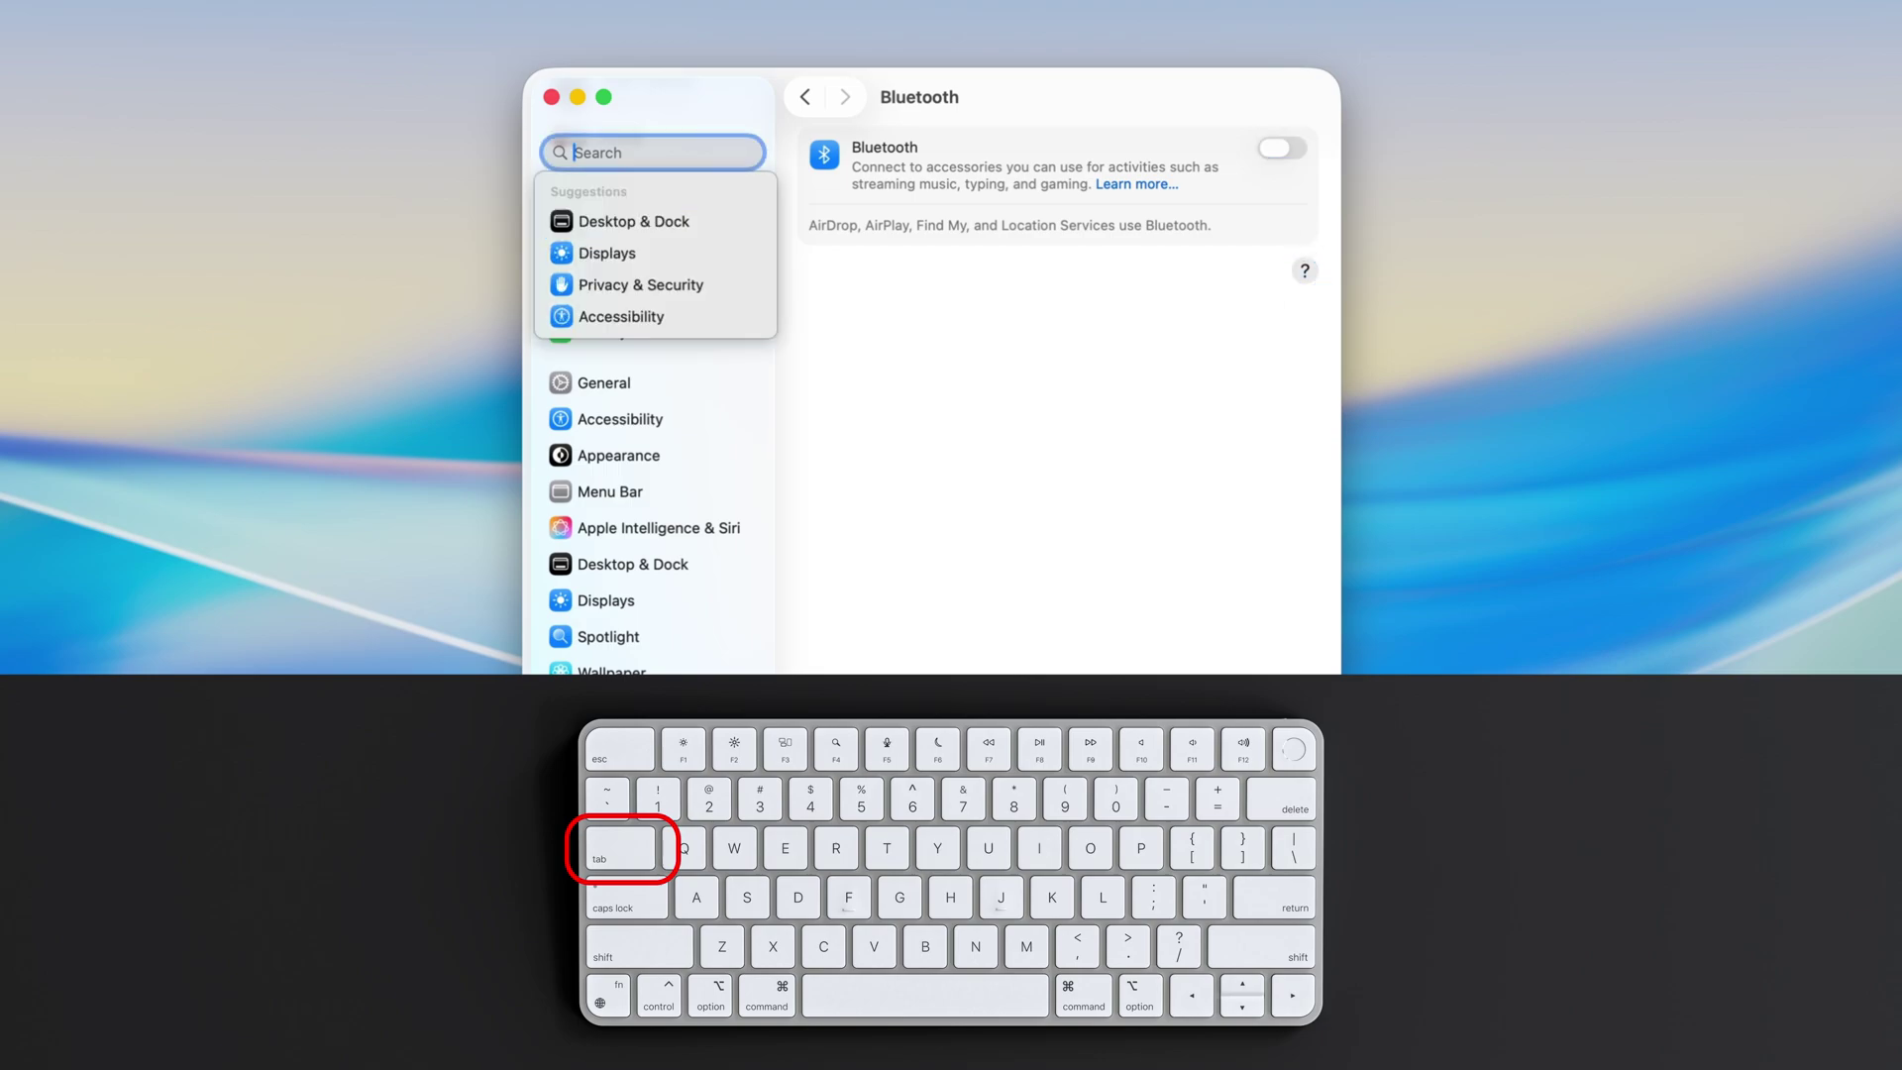
{"action": "key", "text": "Tab"}
{"action": "key", "text": "Tab"}
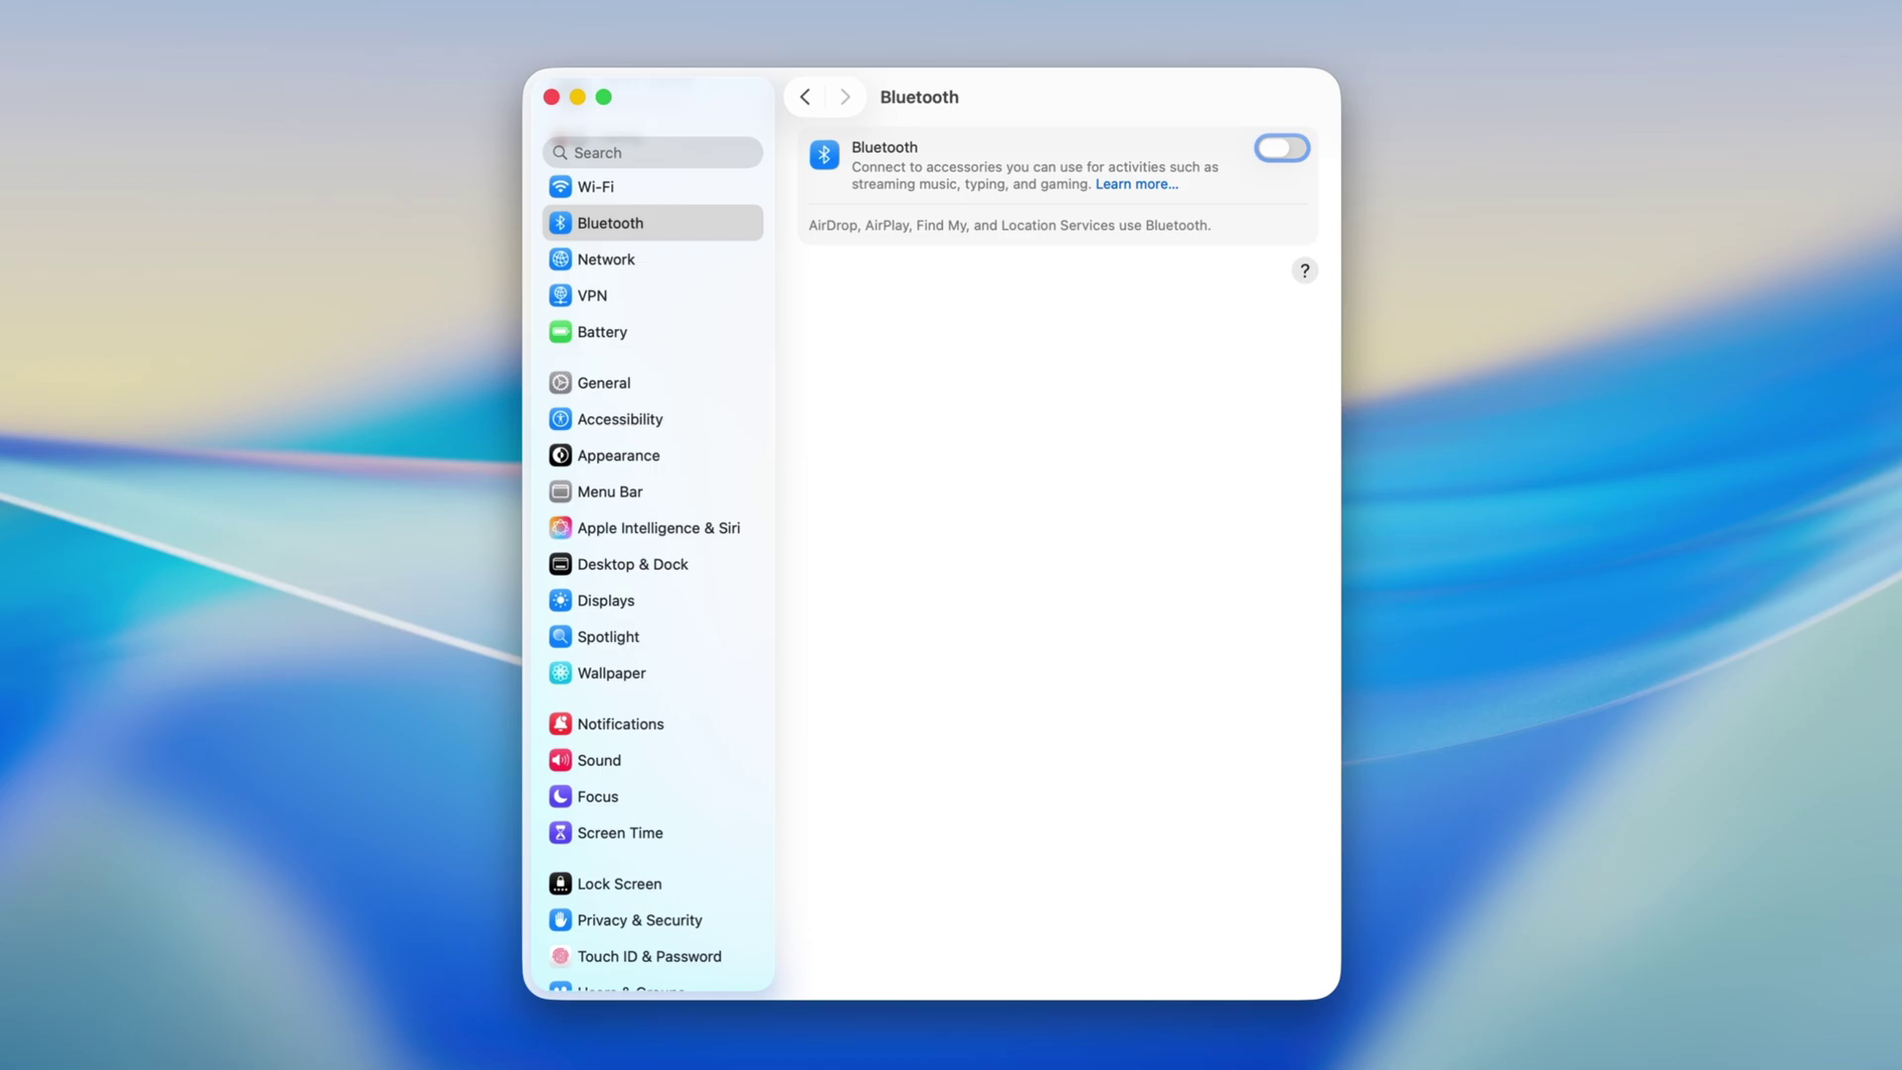
{"action": "key", "text": "space"}
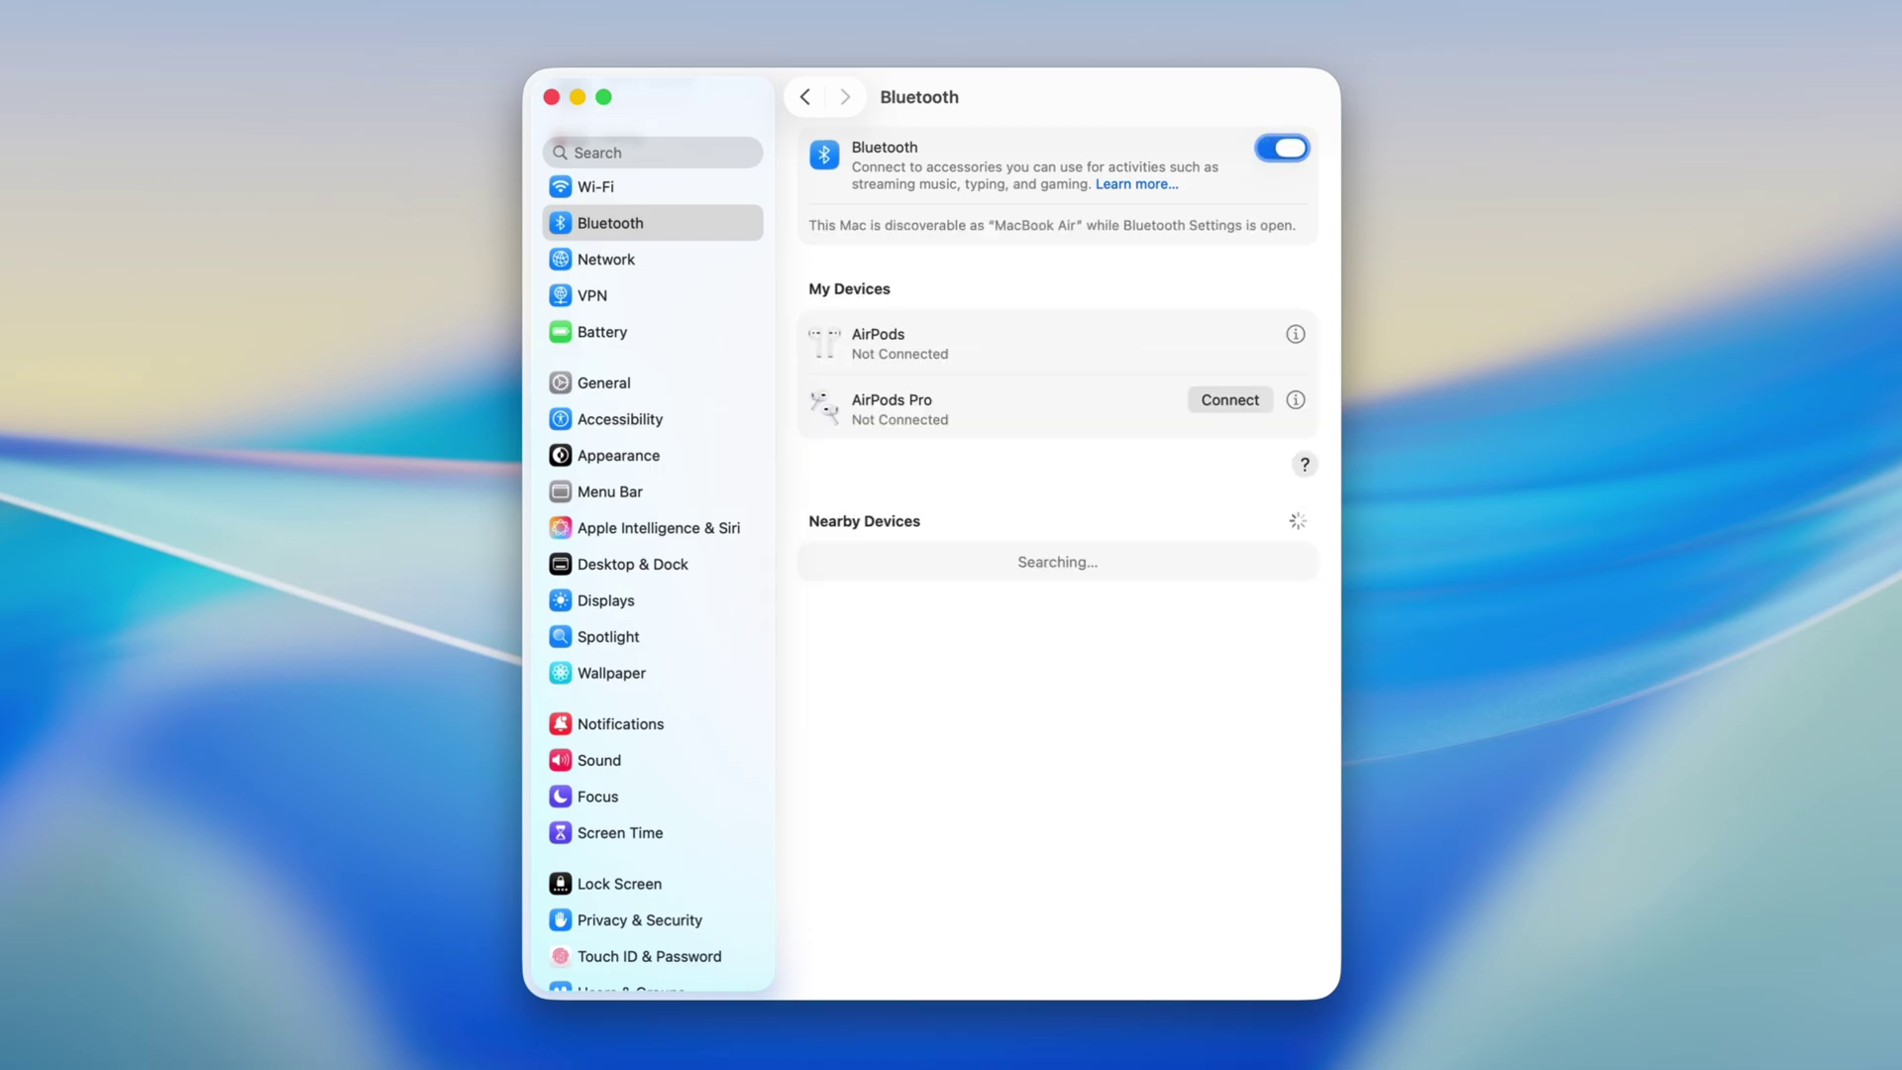
Step: Start connecting the AirPods Pro with the keyboard via its Connect button
{"action": "key", "text": "Tab"}
{"action": "key", "text": "Tab"}
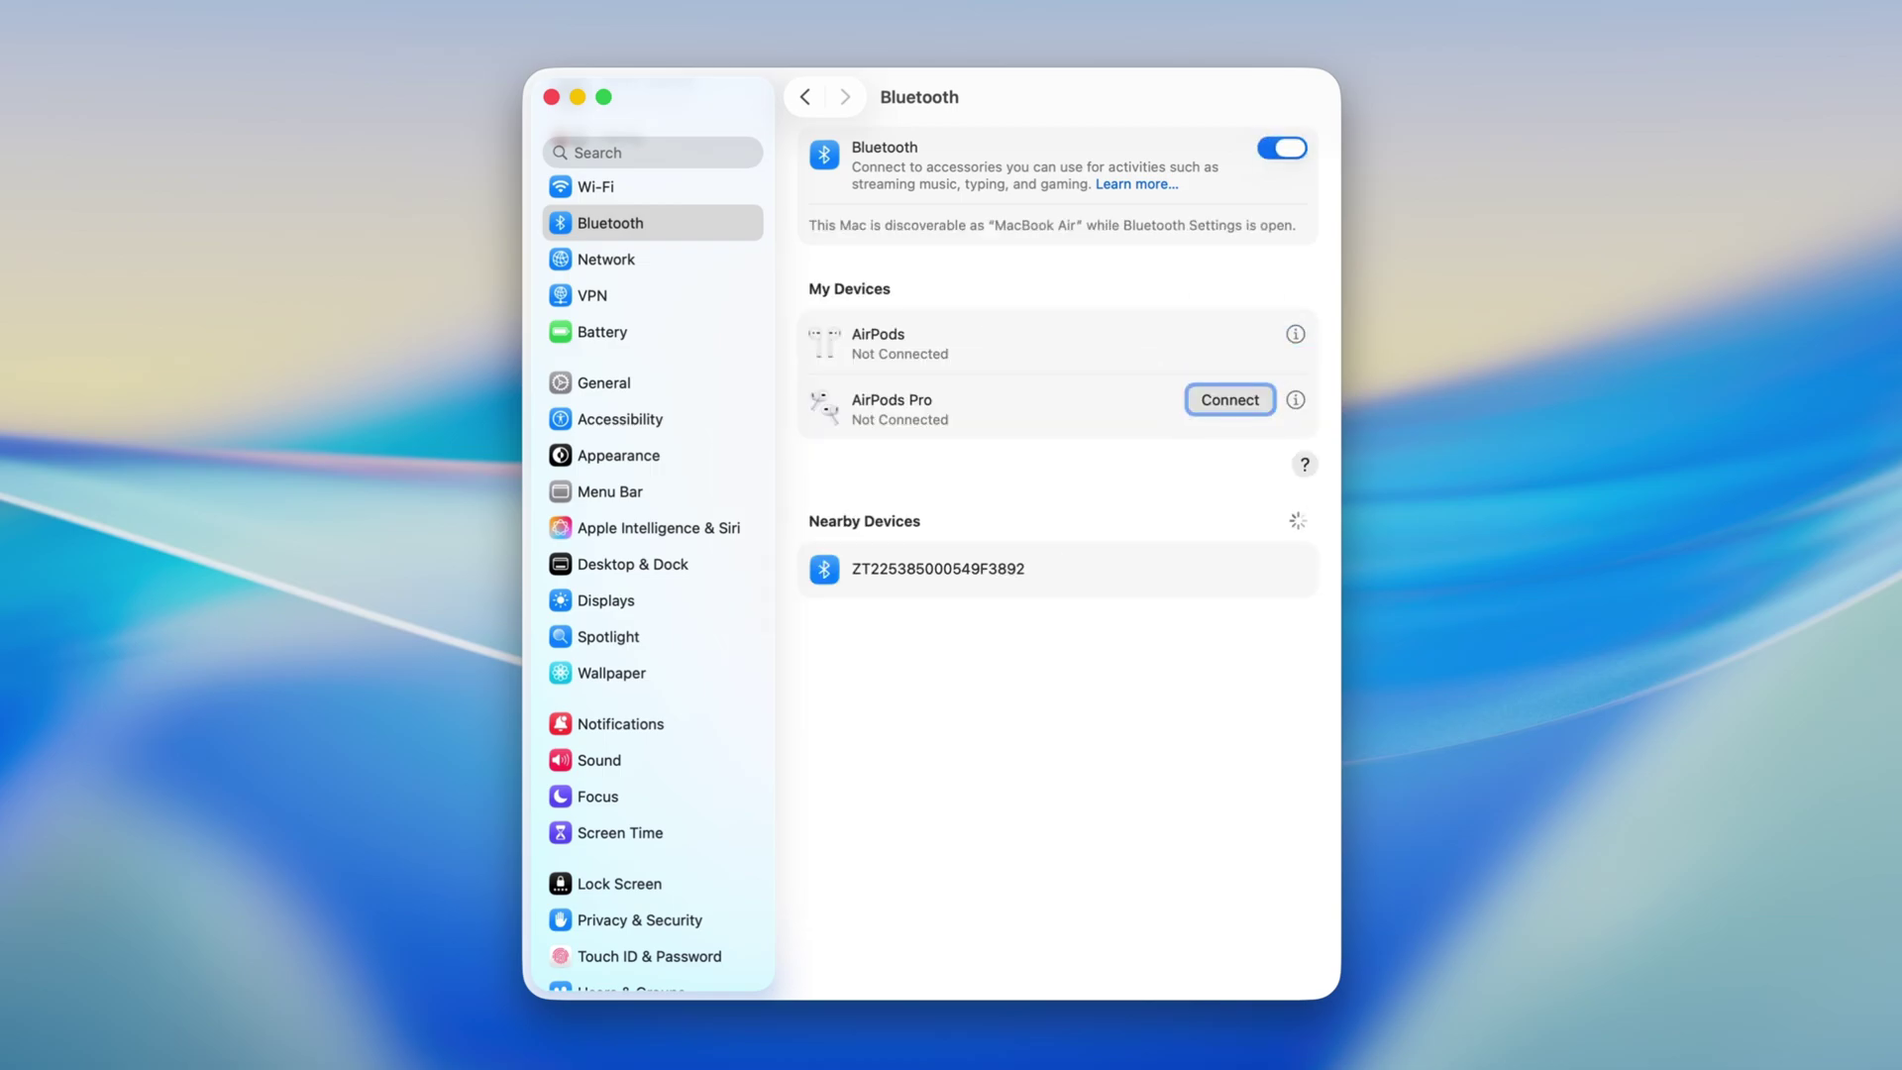
{"action": "key", "text": "space"}
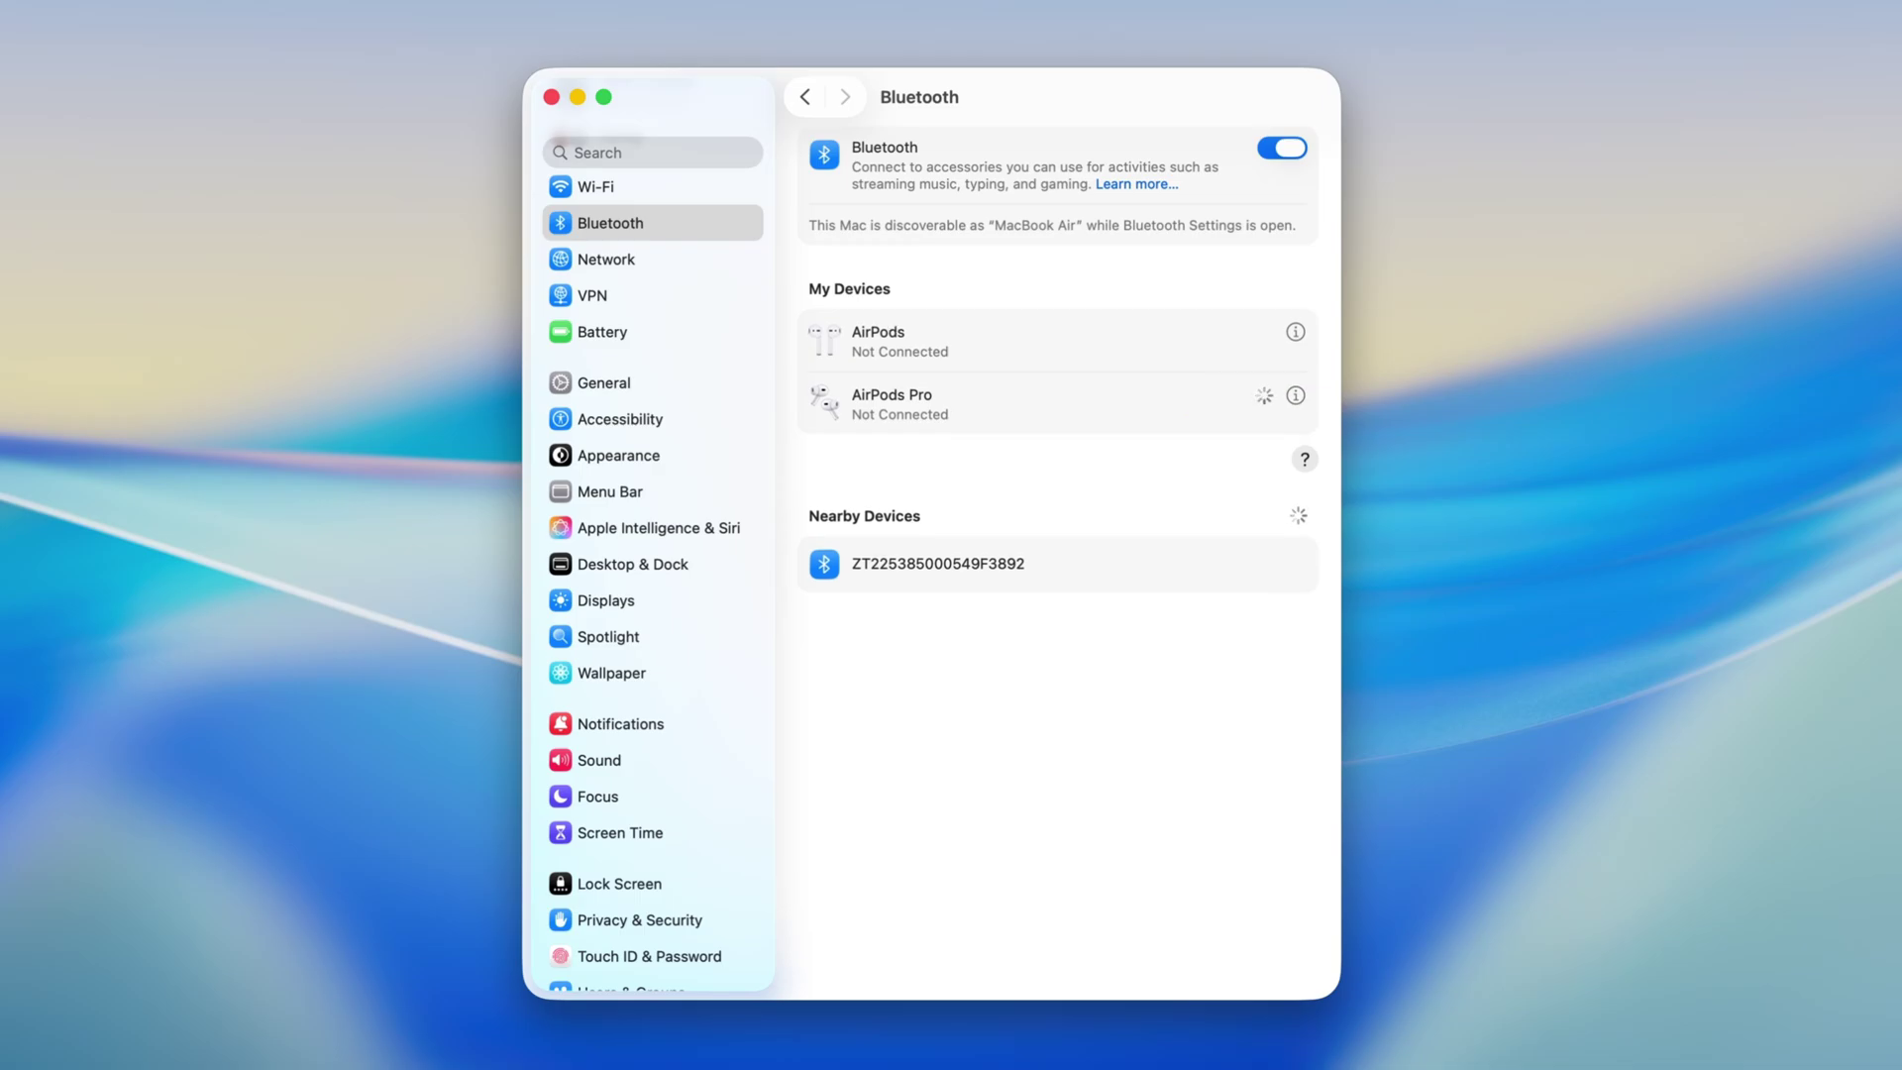